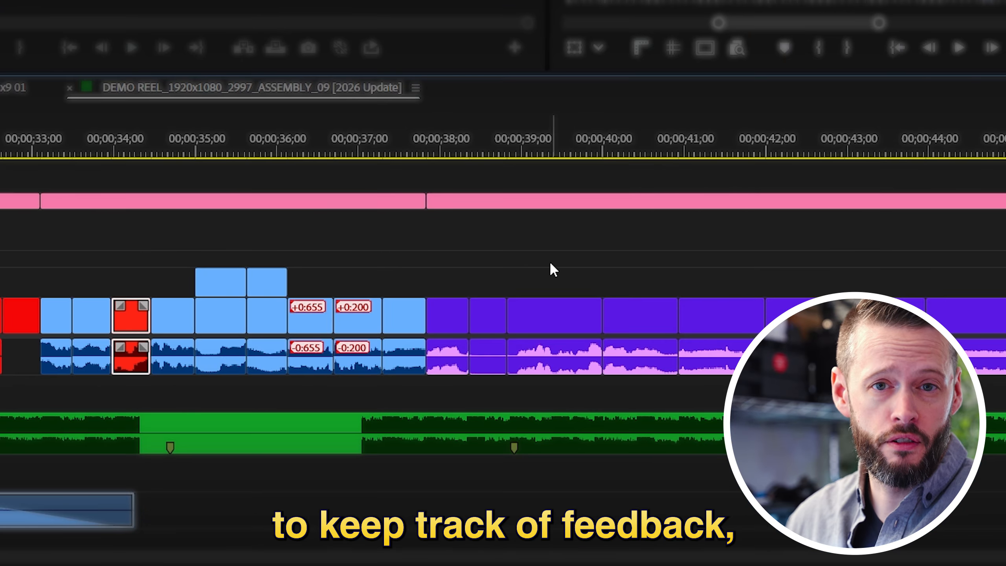
Select groups of the purple clips in the demo reel timeline and assign them a label color
left_click_drag(550, 262, 634, 374)
key("shift+1")
left_click_drag(885, 270, 923, 312)
key("shift+1")
scroll(936, 291, "down", 10)
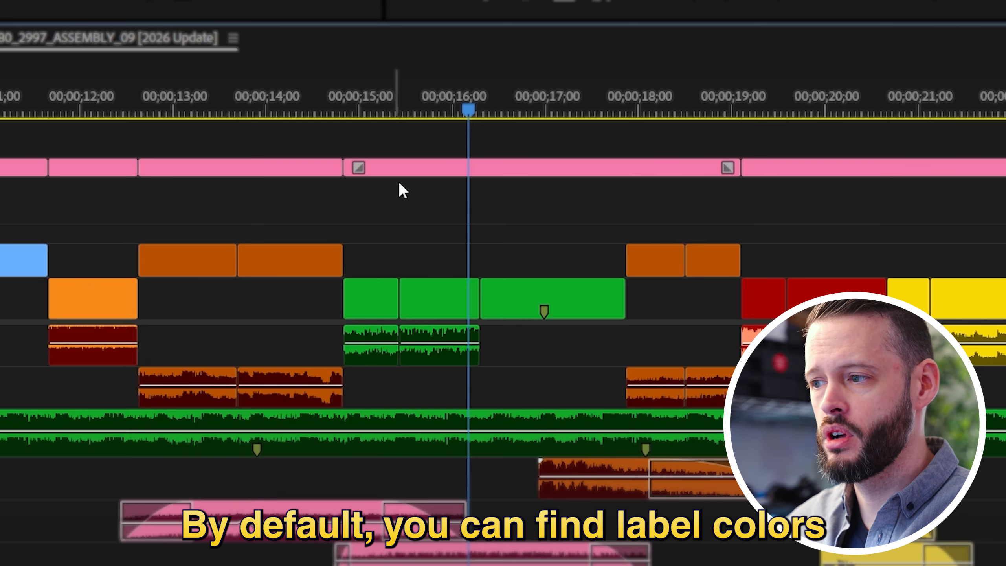
Show the available label colors for the green clip just before the playhead at 00;00;16;00
left_click(455, 301)
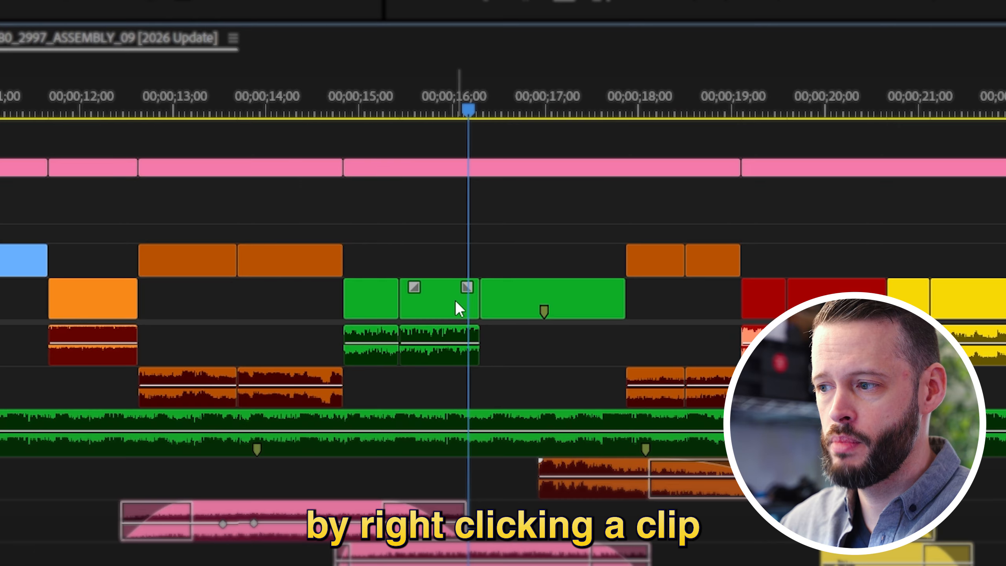
right_click(455, 301)
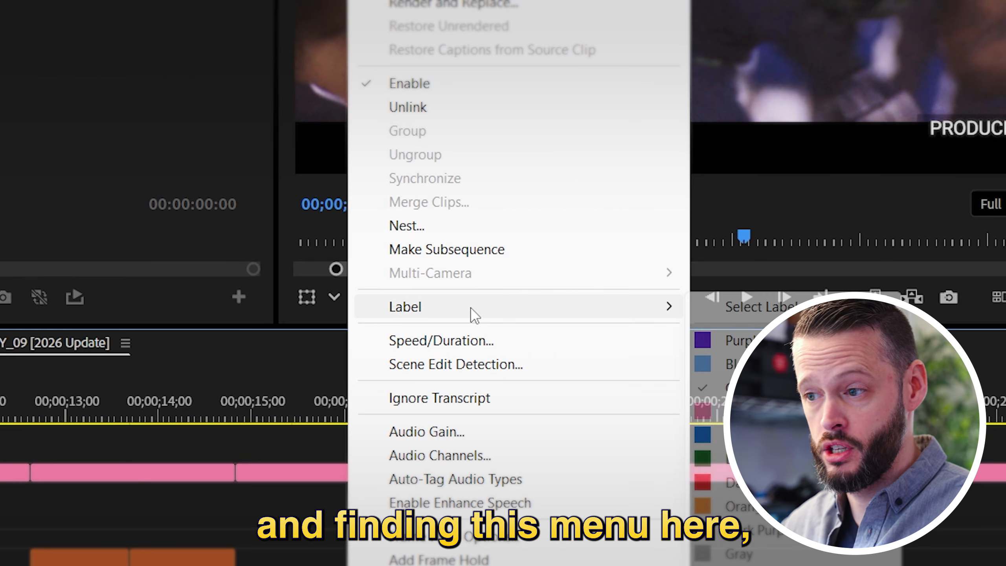
mouse_move(585, 6)
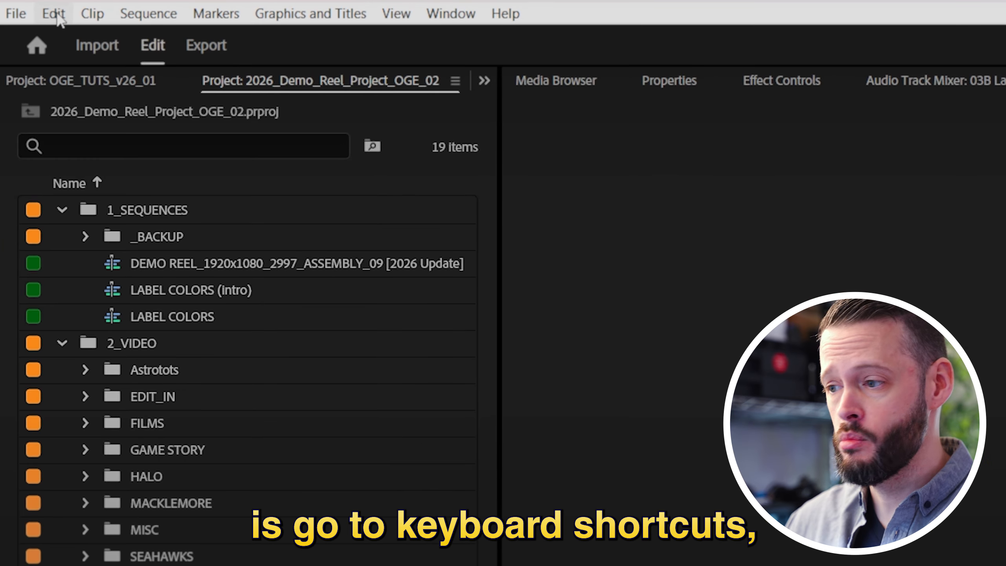
Search the keyboard shortcuts for "label" and review which keys are assigned to each label color
left_click(55, 14)
left_click(254, 326)
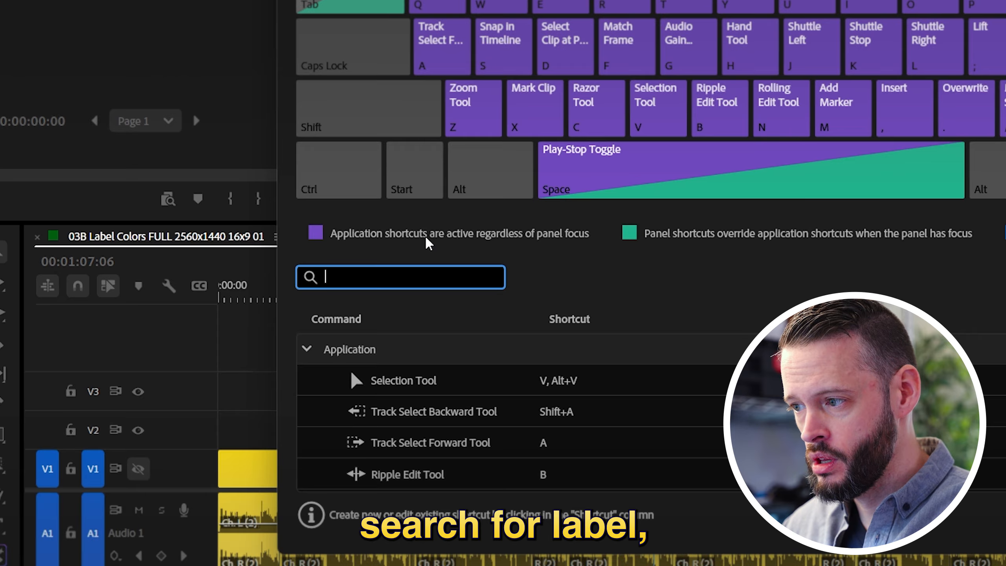
type("label")
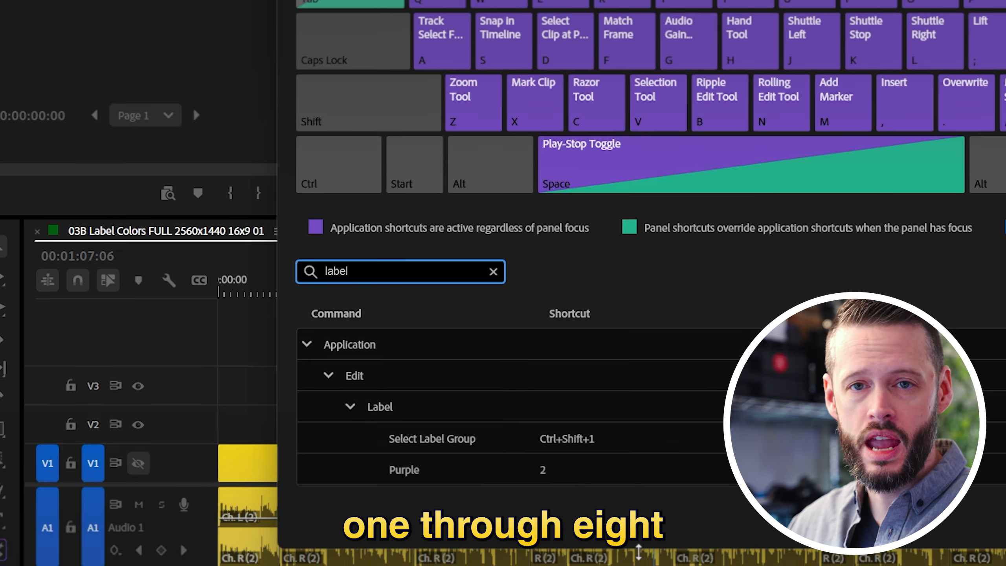
scroll(514, 285, "down", 5)
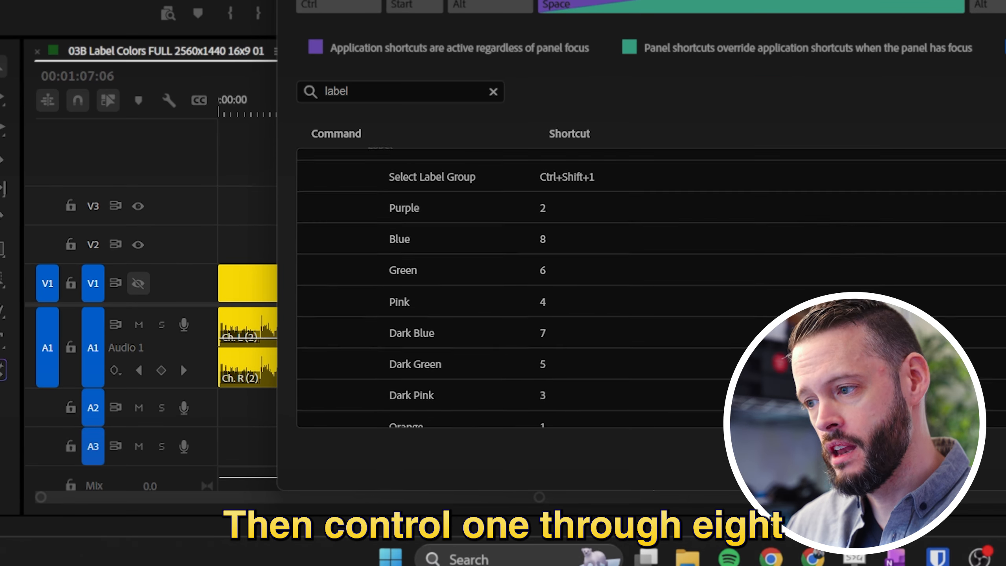
scroll(515, 285, "down", 5)
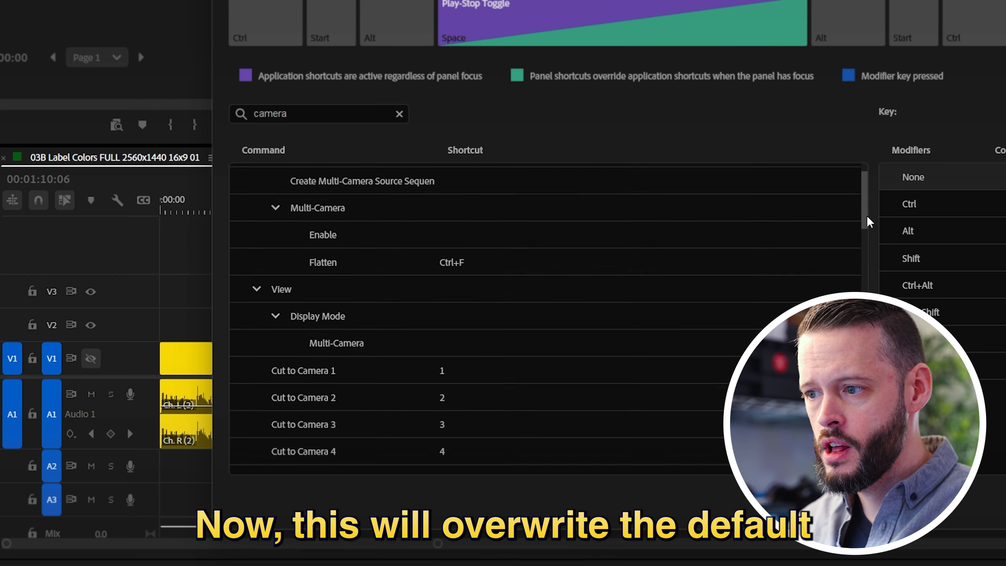
left_click_drag(866, 215, 874, 244)
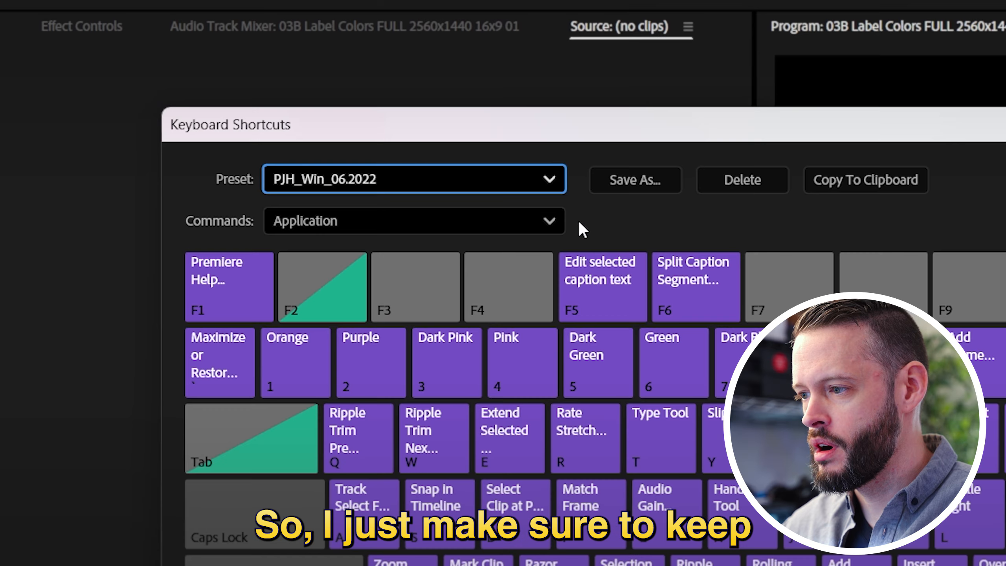
Bring up the naming dialog for saving the current keyboard shortcut layout as a new preset
left_click(504, 177)
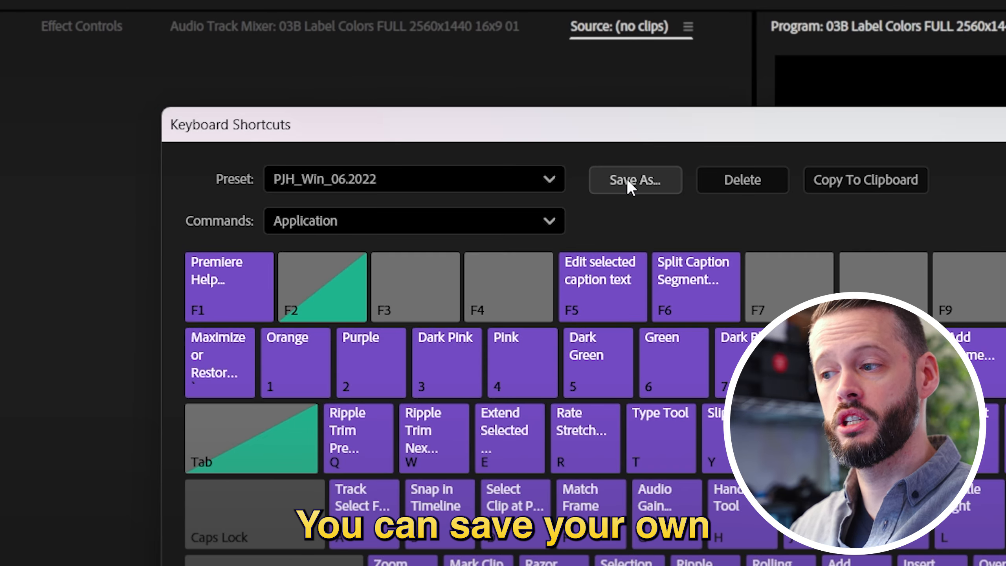
left_click(627, 179)
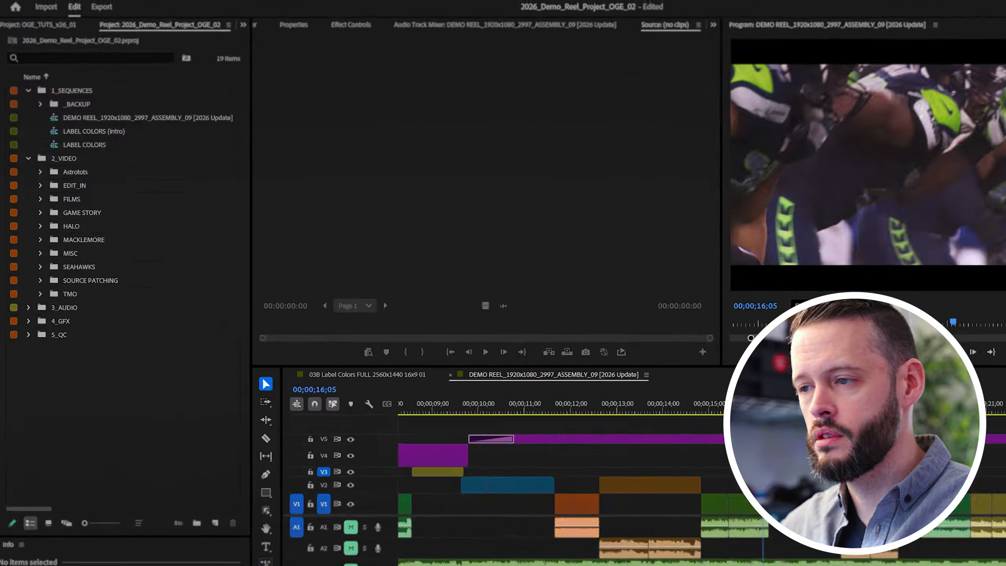
Switch the label color preset in the Labels preferences from Default to the custom preset and start saving it as a preset
left_click(51, 9)
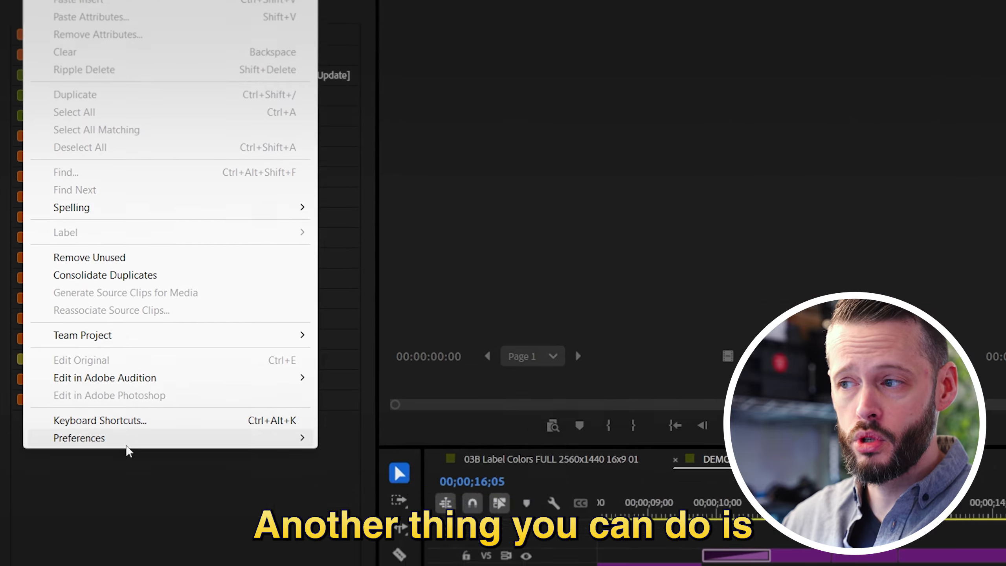
mouse_move(127, 432)
left_click(371, 565)
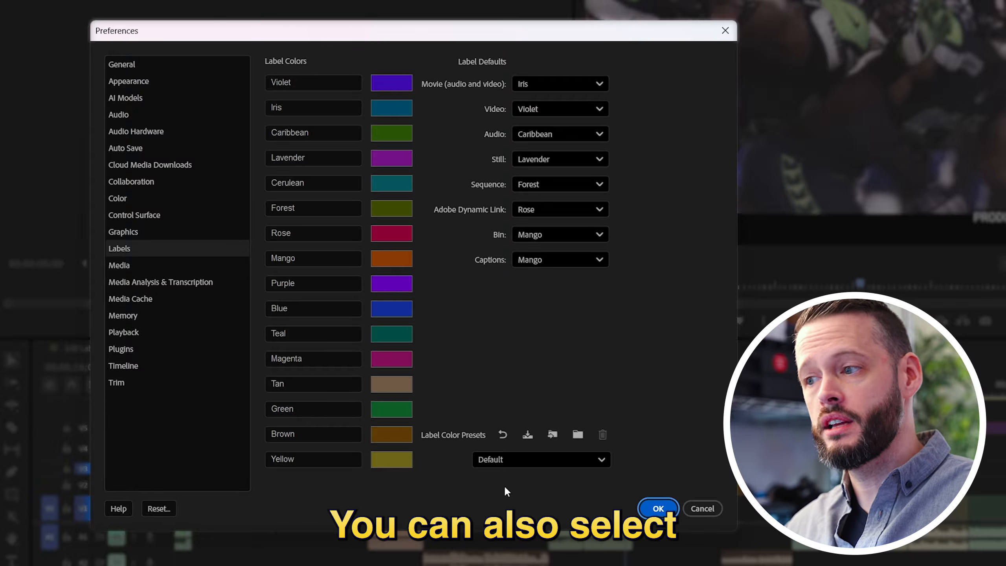
left_click(549, 463)
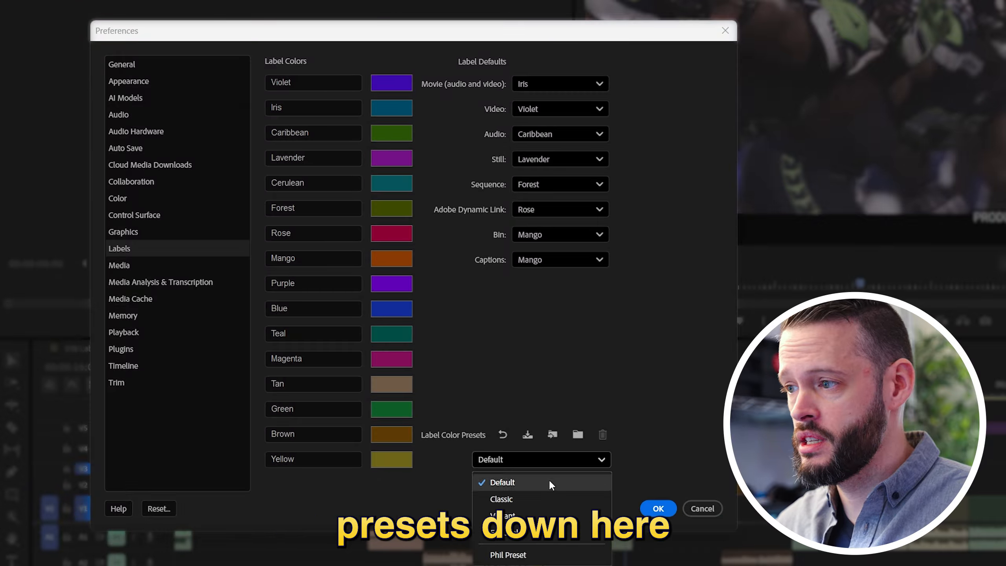
left_click(510, 516)
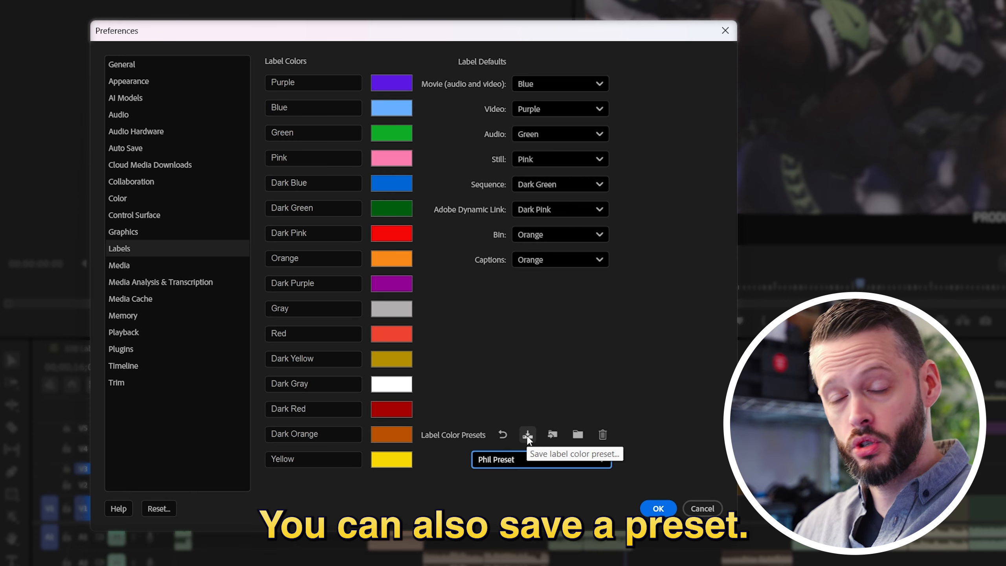
left_click(527, 434)
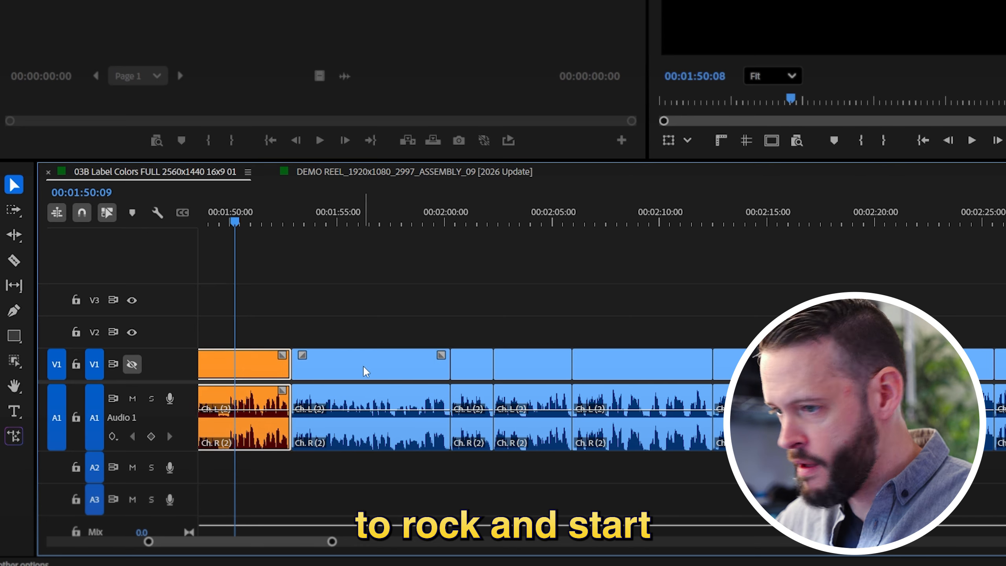
Label the three clips following the orange one Purple, Dark Pink and Pink, in that order
left_click(363, 367)
key("ctrl+2")
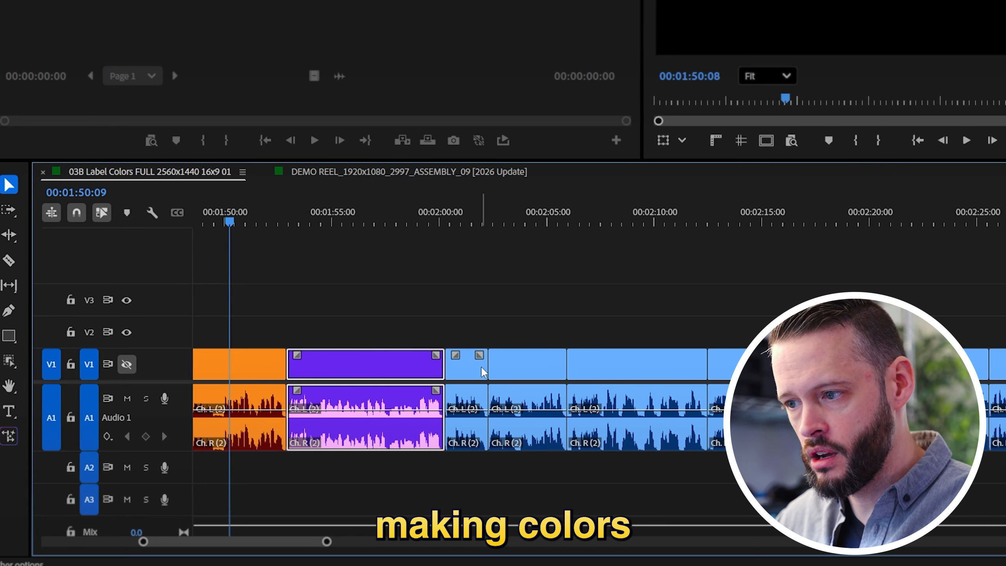
left_click(485, 368)
key("ctrl+3")
left_click(529, 369)
key("ctrl+4")
Label the three clips following the pink one Dark Green, Green and Dark Blue, in that order
left_click(518, 365)
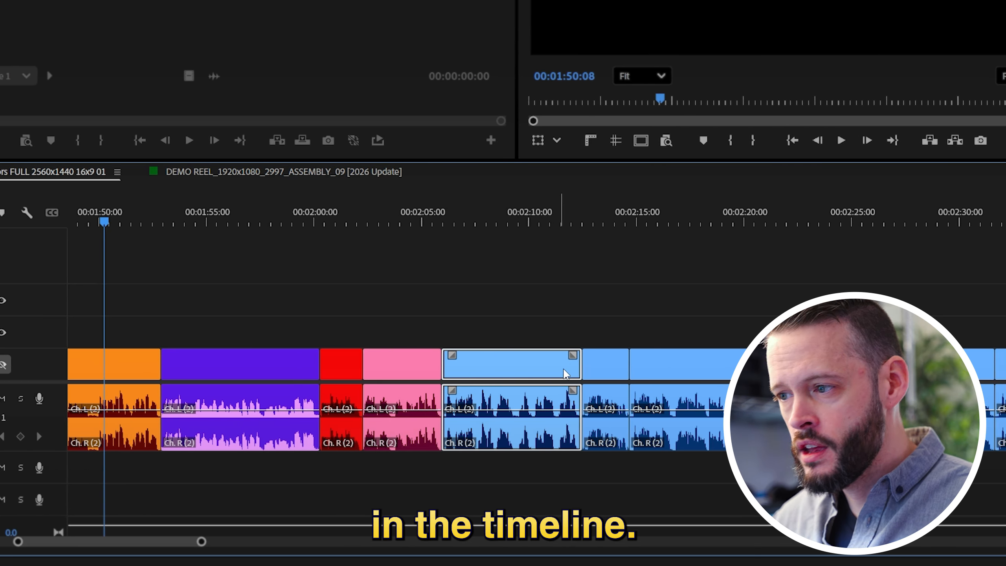
key("ctrl+5")
left_click(645, 367)
key("ctrl+6")
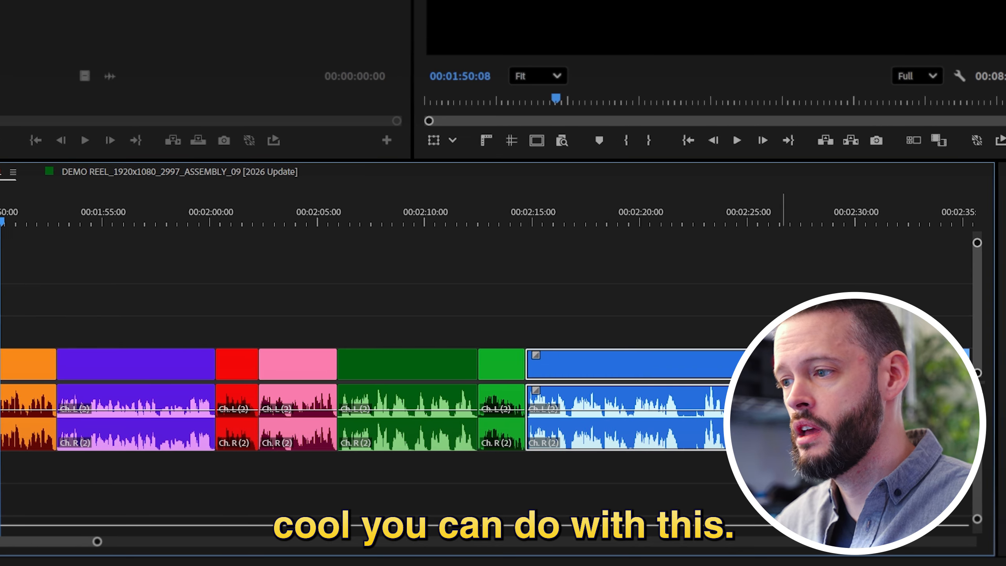
left_click(600, 370)
key("ctrl+7")
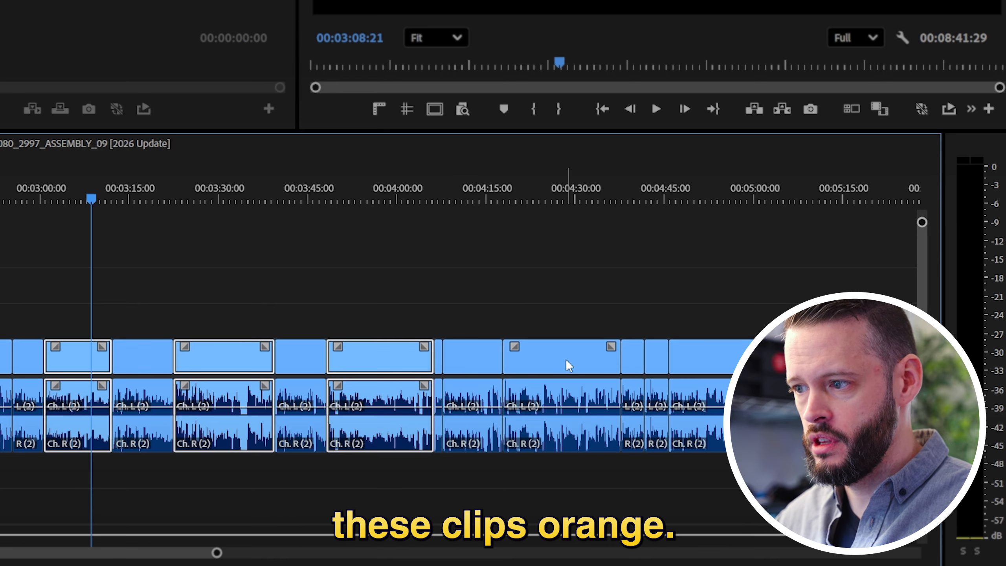
Complete the selection of non-adjacent blue clips with the one near 00:04:50:00 and label them all Orange
left_click(717, 358, "shift")
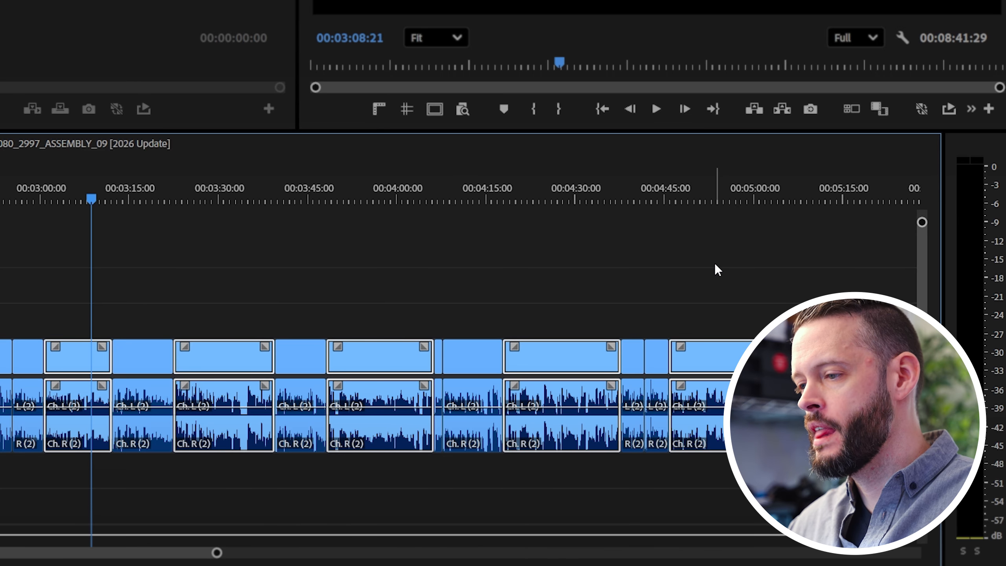
key("ctrl+8")
Select all clips of the Orange label group starting from one orange clip, and move the group up one track
left_click(247, 355)
right_click(244, 352)
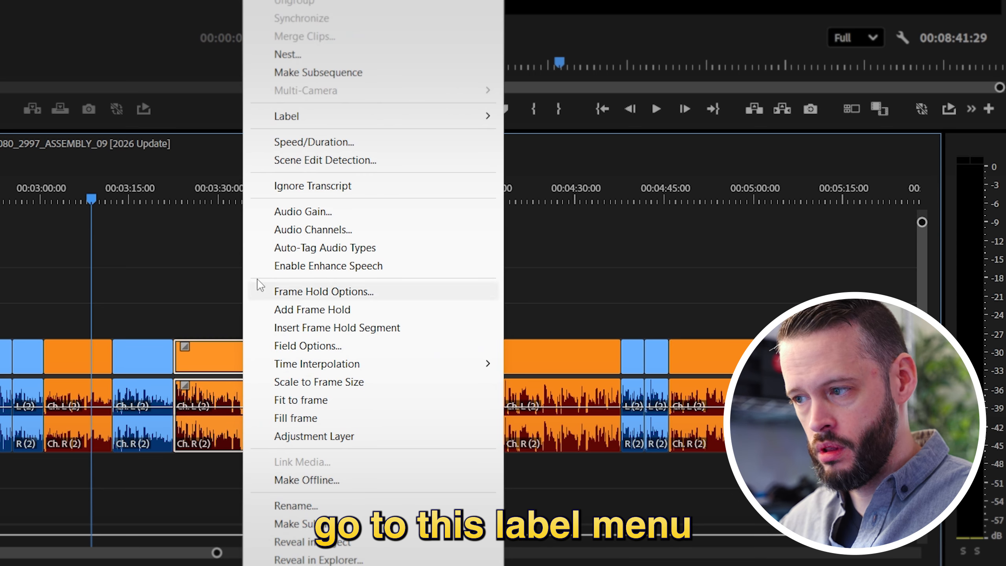
mouse_move(338, 127)
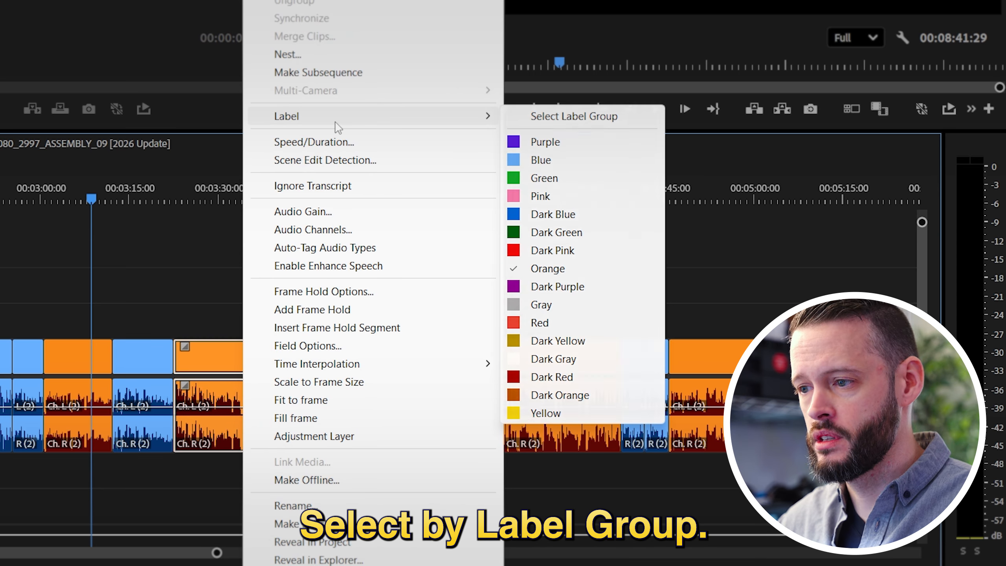
left_click(573, 116)
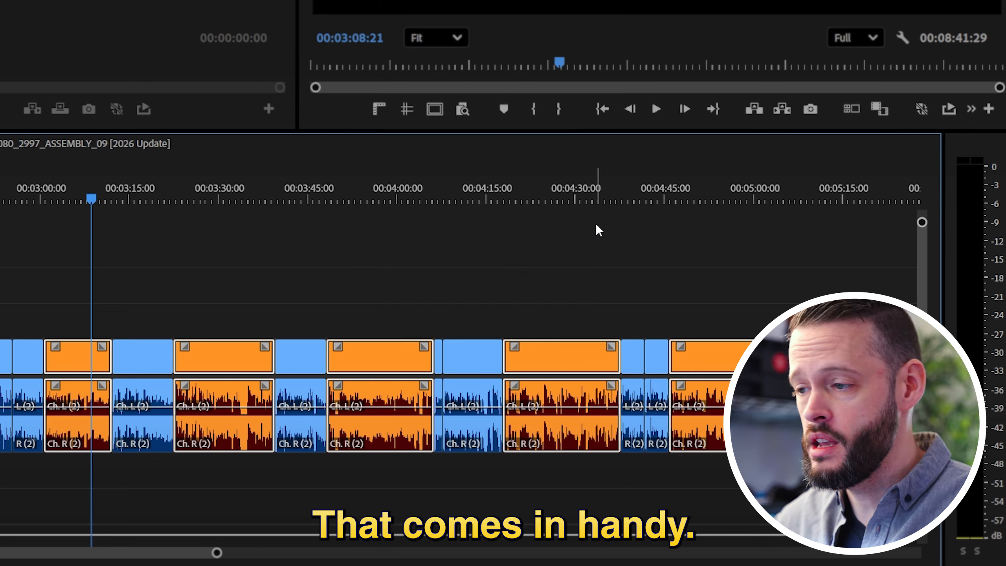
key("alt+Up")
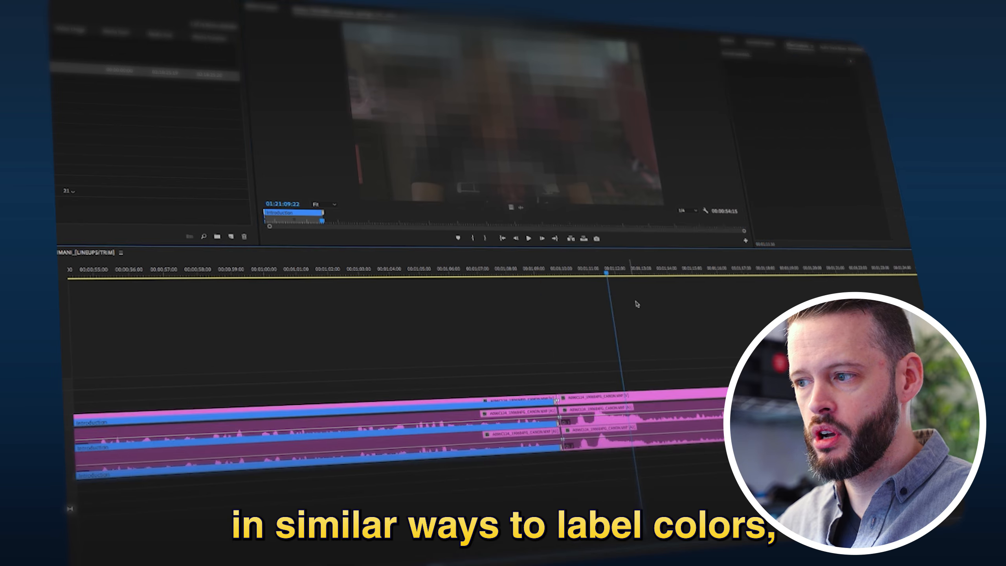
key("minus")
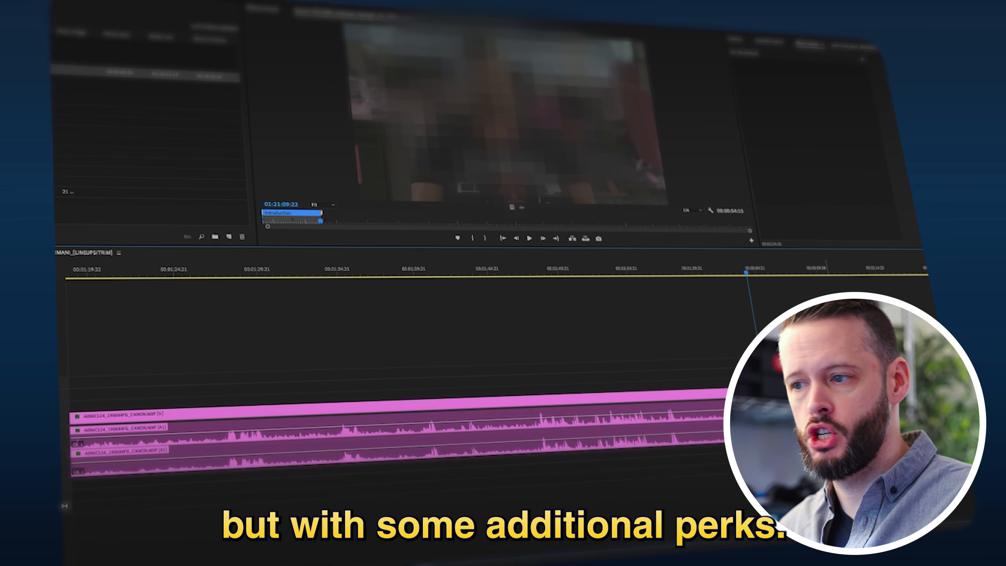
key("q")
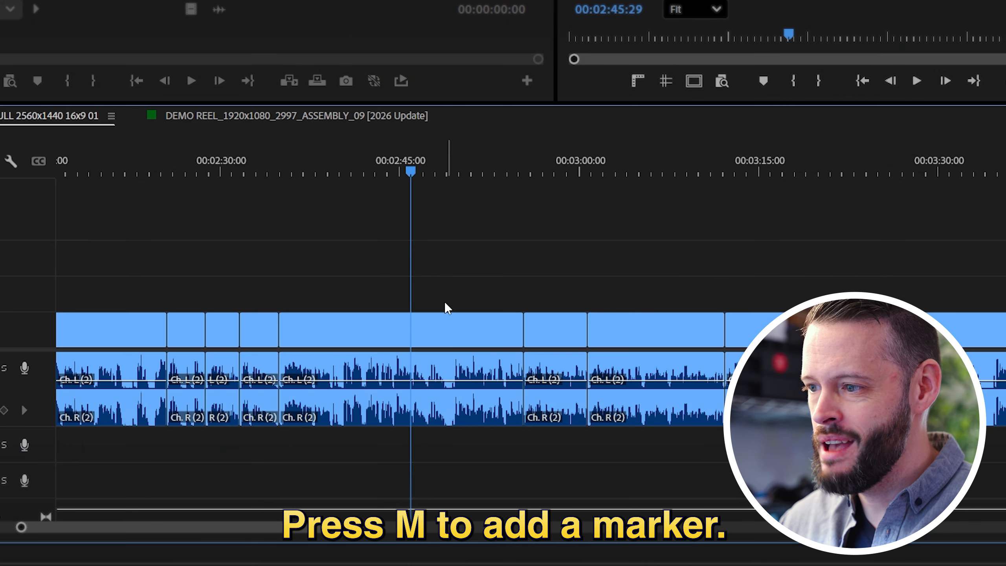
Add two clip markers to the selected clip, one at 00:02:45:27 and one at 00:02:51:03
left_click(445, 321)
key("m")
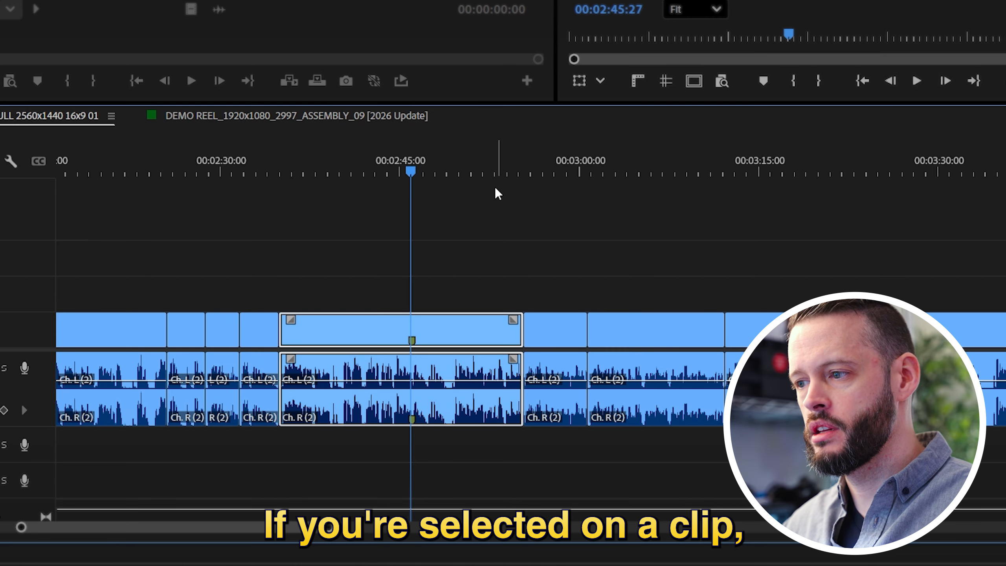
key("m")
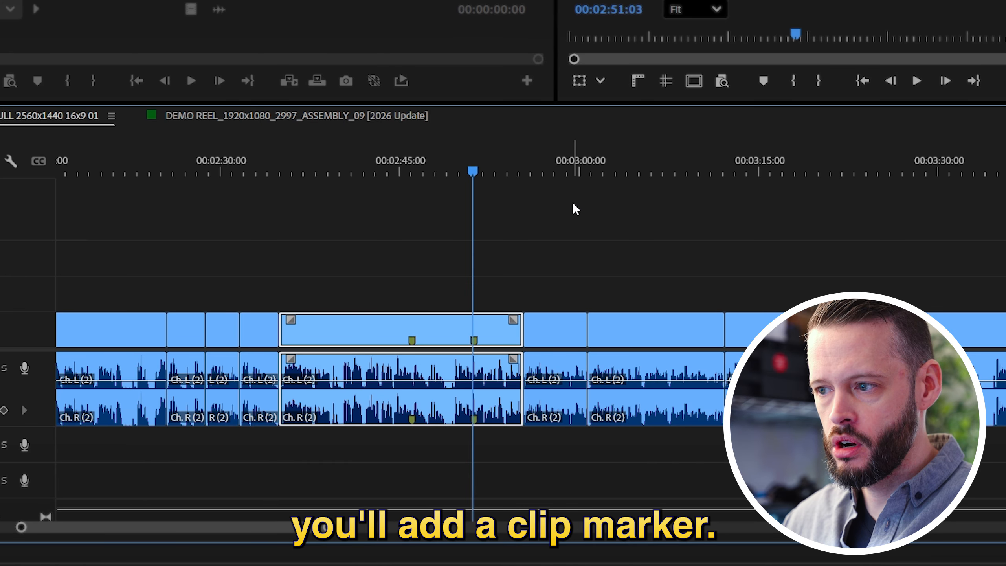
Clear the clip selection and add a sequence marker at 00:02:58:21
left_click(571, 200)
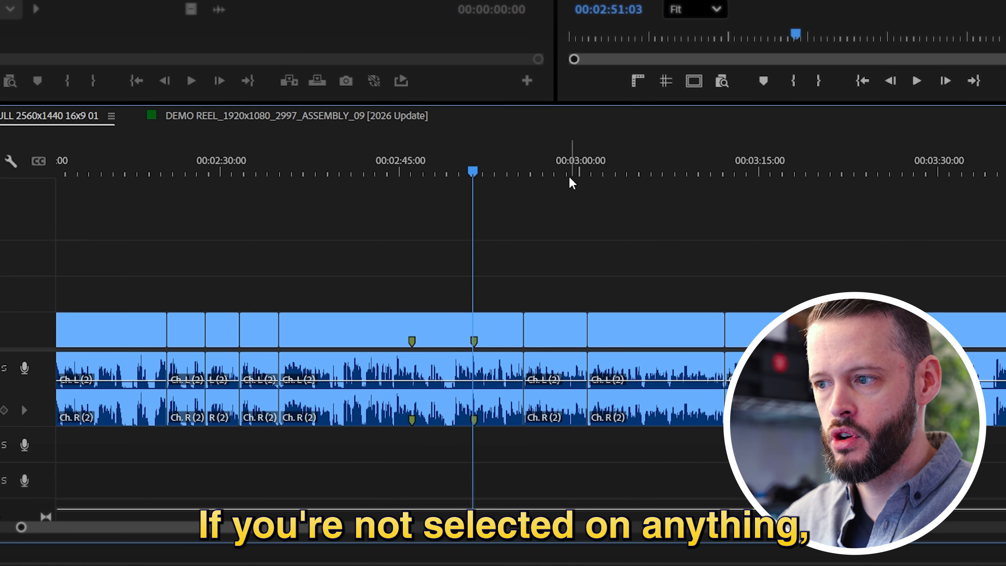
left_click(564, 174)
key("m")
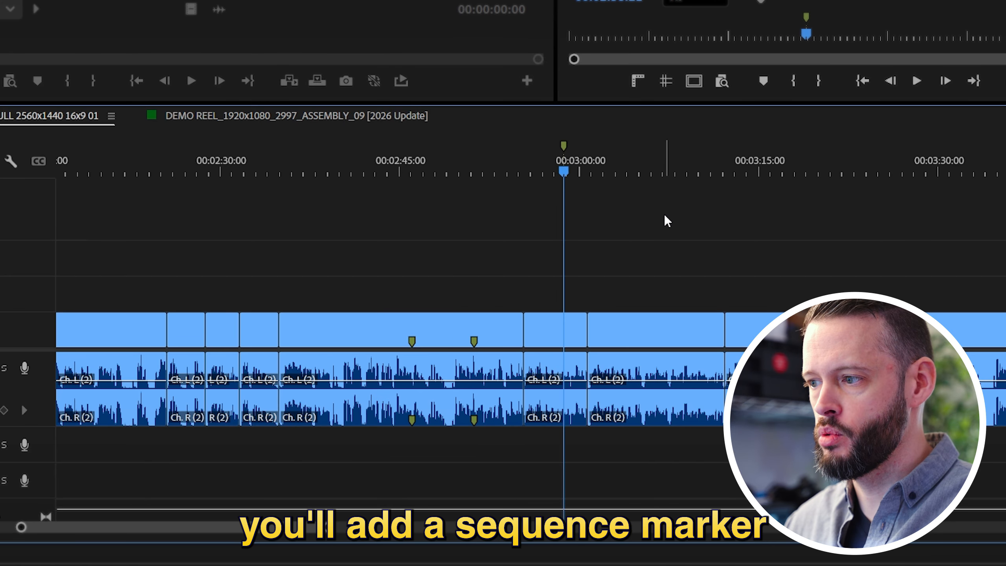
Name the sequence marker "Note to self", color it white and set its duration to 00:00:03:00
key("m")
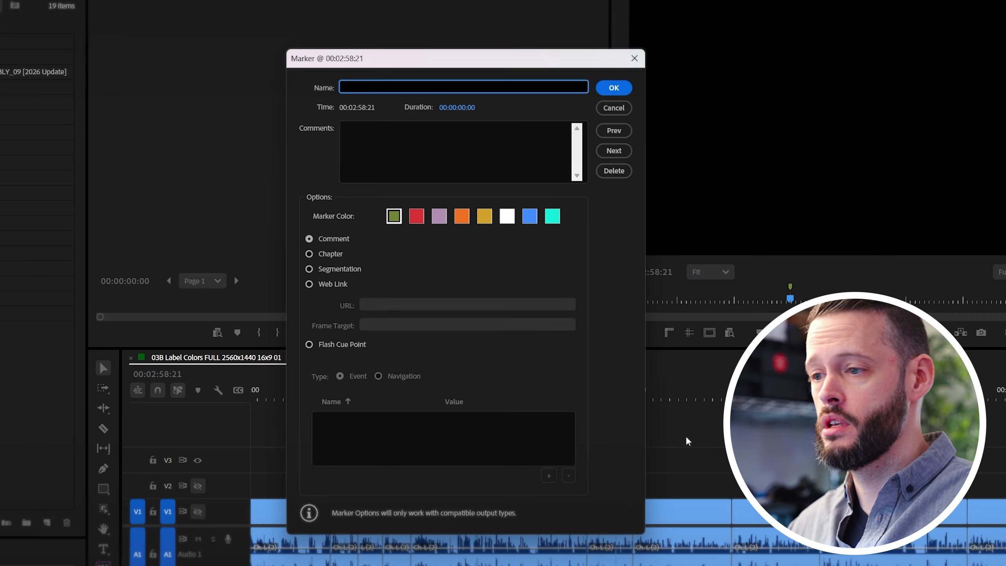
type("Note ")
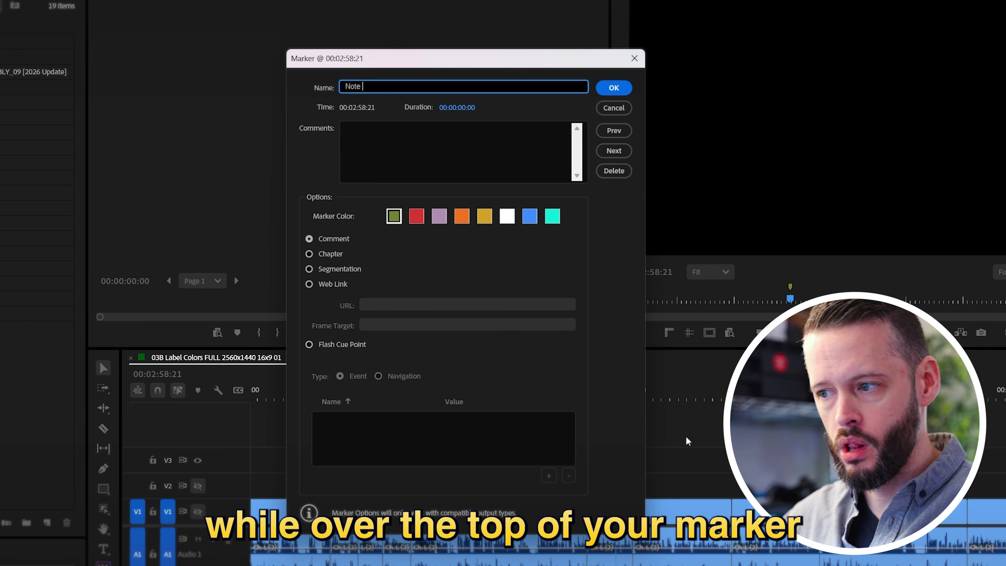
type("to self")
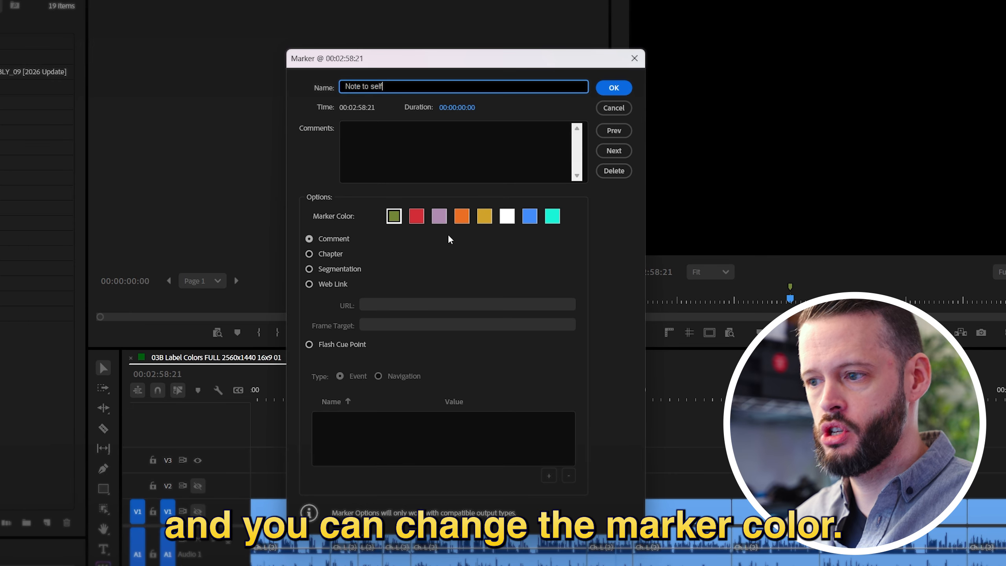
left_click(421, 221)
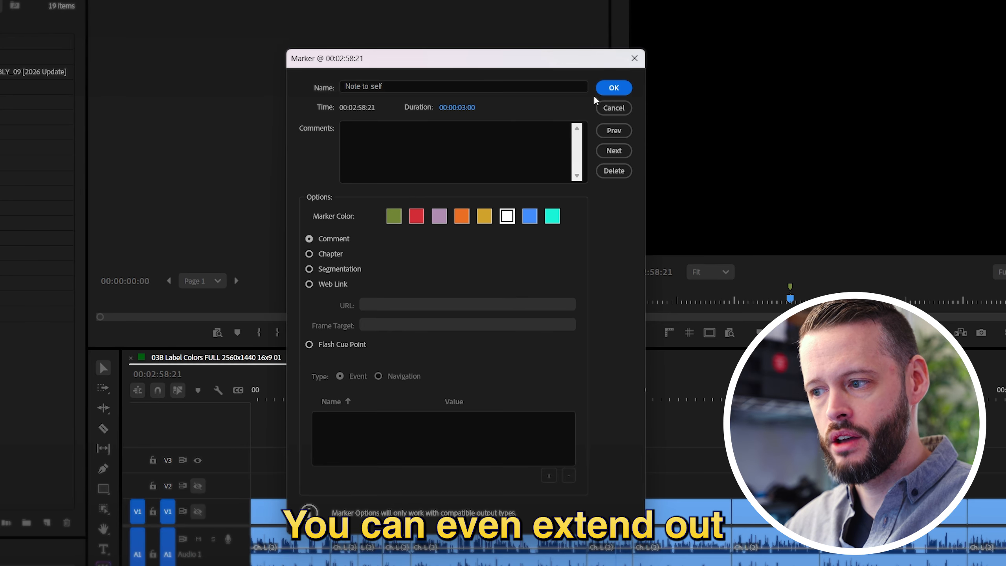
left_click(610, 89)
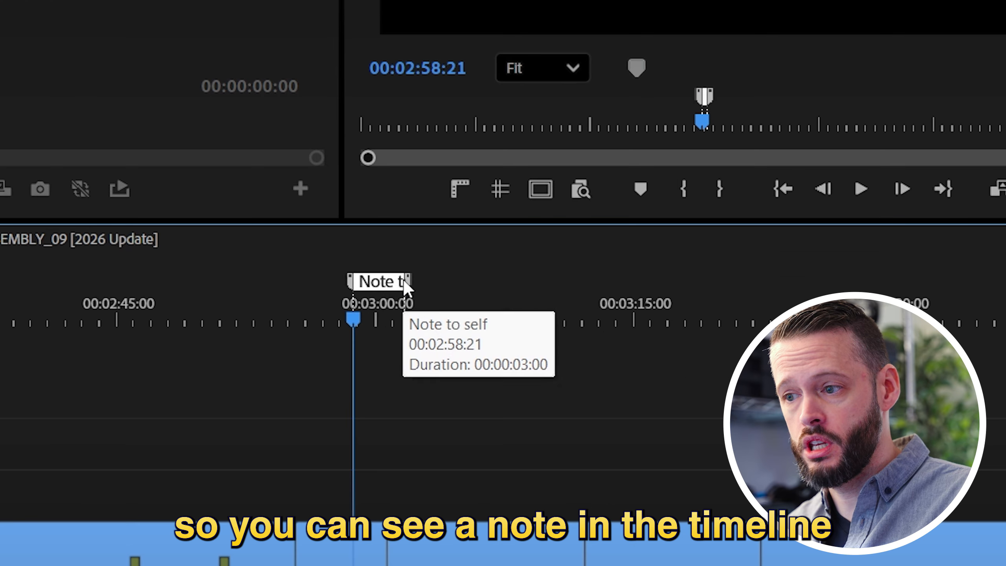
Extend the "Note to self" marker to 00:03:10:17, and add a sequence marker at 00:03:16:02 stretched to about 10 seconds
left_click_drag(451, 283, 561, 283)
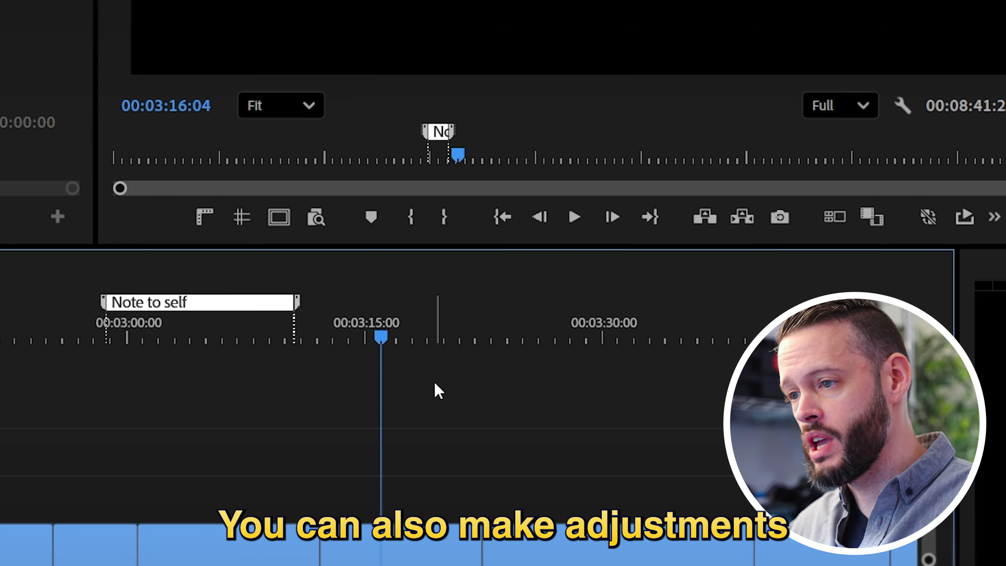
key("m")
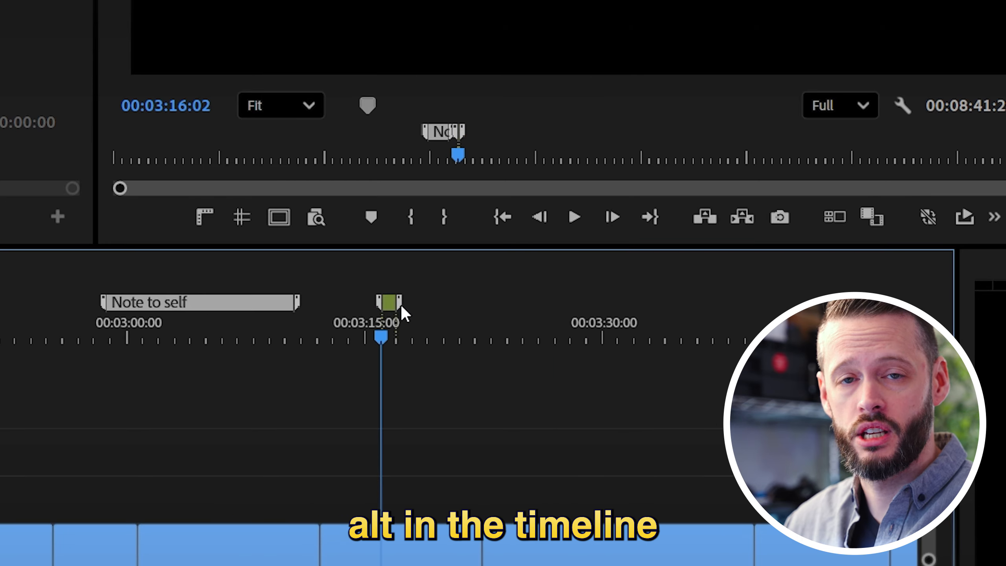
left_click(542, 308)
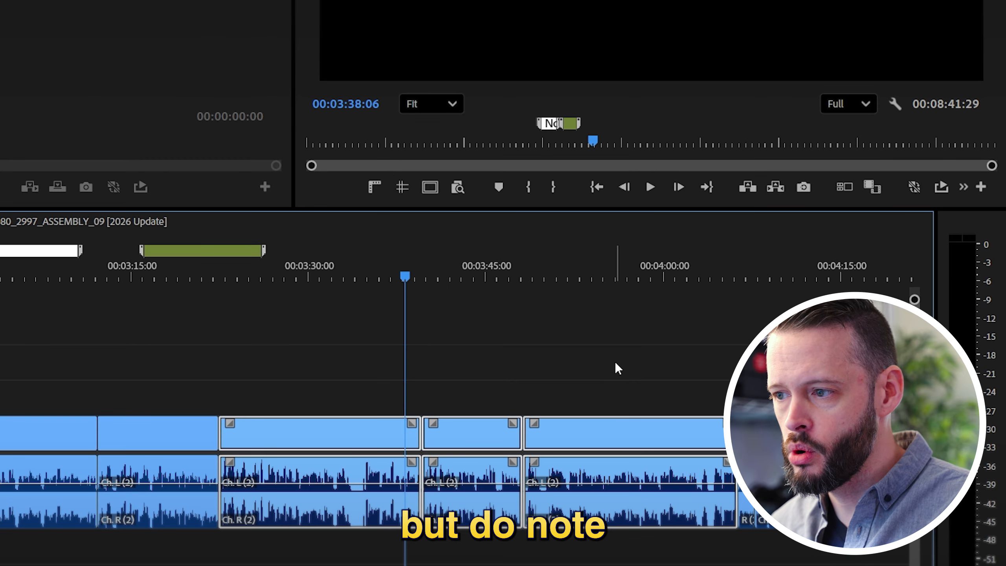
Set in and out points around the three selected clips, add a sequence marker at 00:03:38:06 and try to stretch it
key("/")
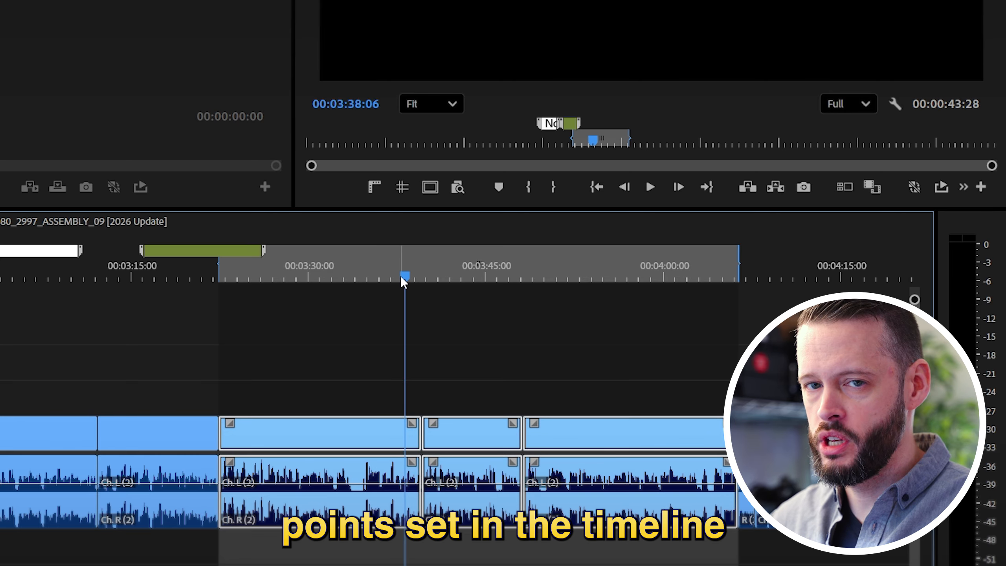
left_click(468, 304)
key("m")
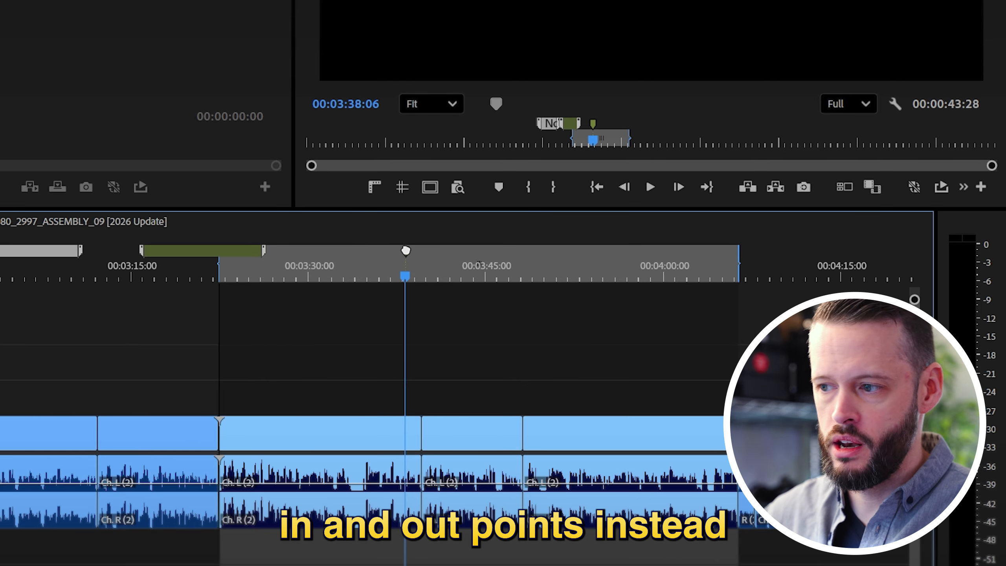
left_click_drag(404, 248, 458, 275)
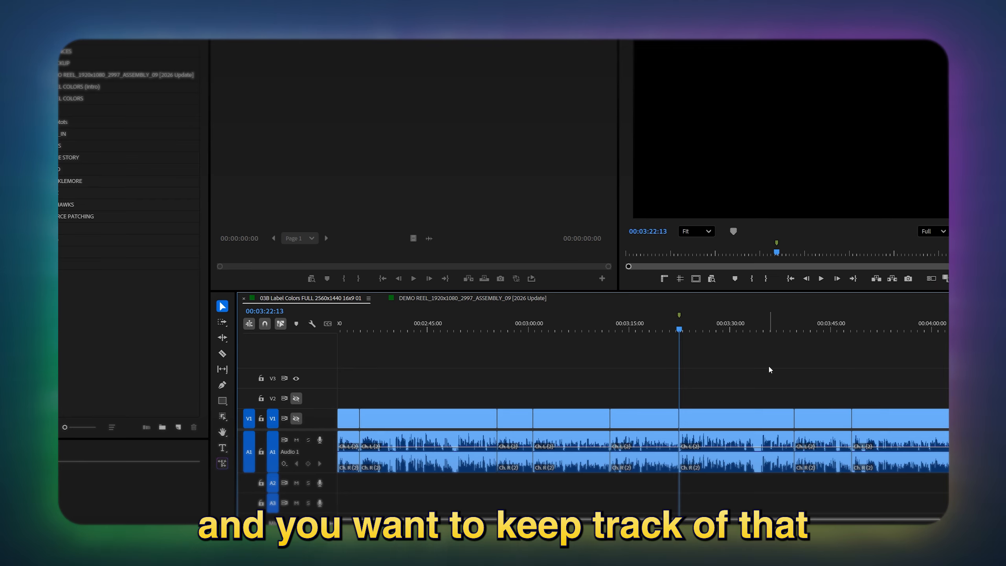
Add a red sequence marker at 00:03:22:13 named "New clip in this section" and stretch it to a duration of 00:00:17:05
key("m")
key("m")
left_click(447, 137)
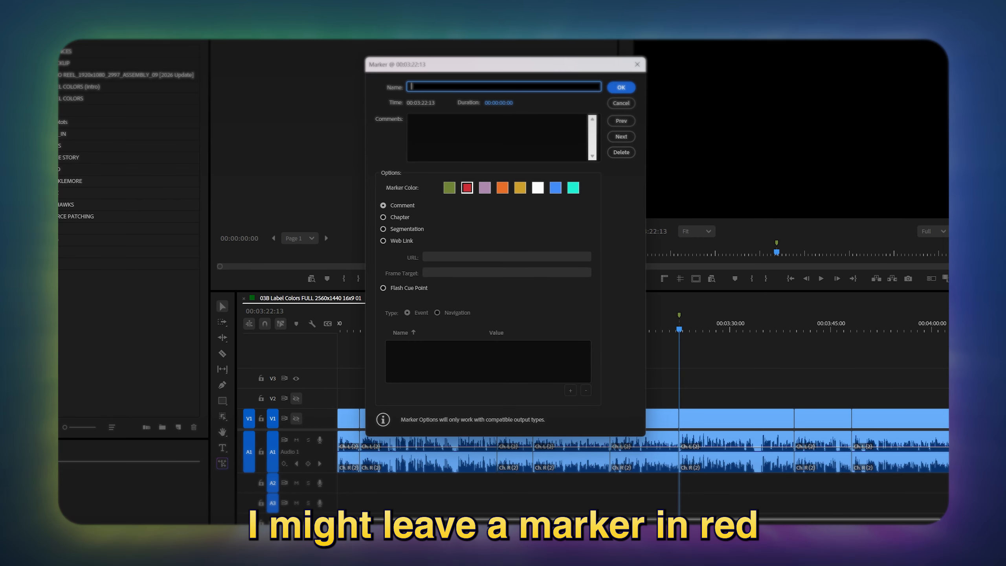
type("New clip in this section")
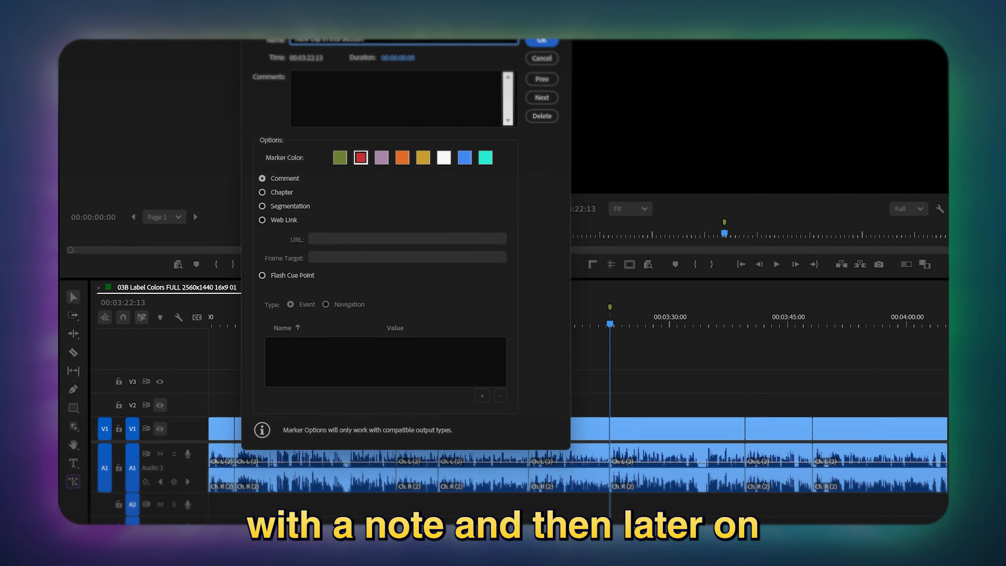
key("Return")
left_click_drag(450, 287, 629, 328)
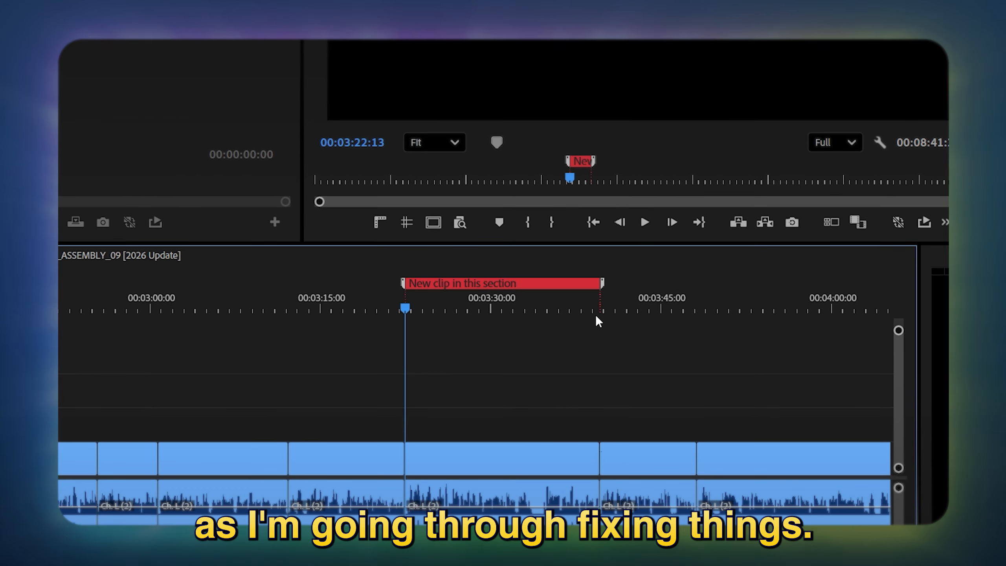
Change the color of the "New clip in this section" marker to green
double_click(530, 293)
left_click(115, 119)
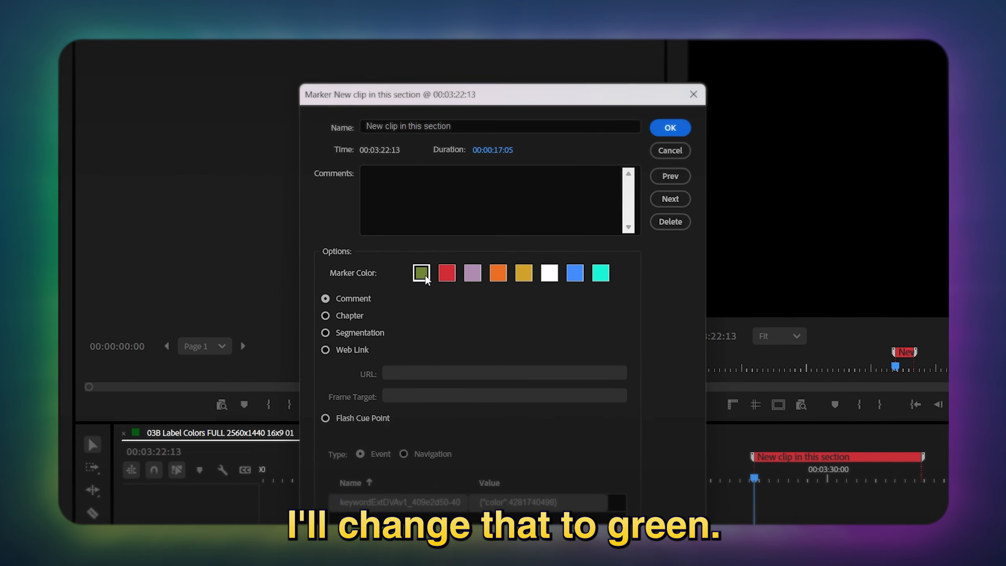
left_click(676, 133)
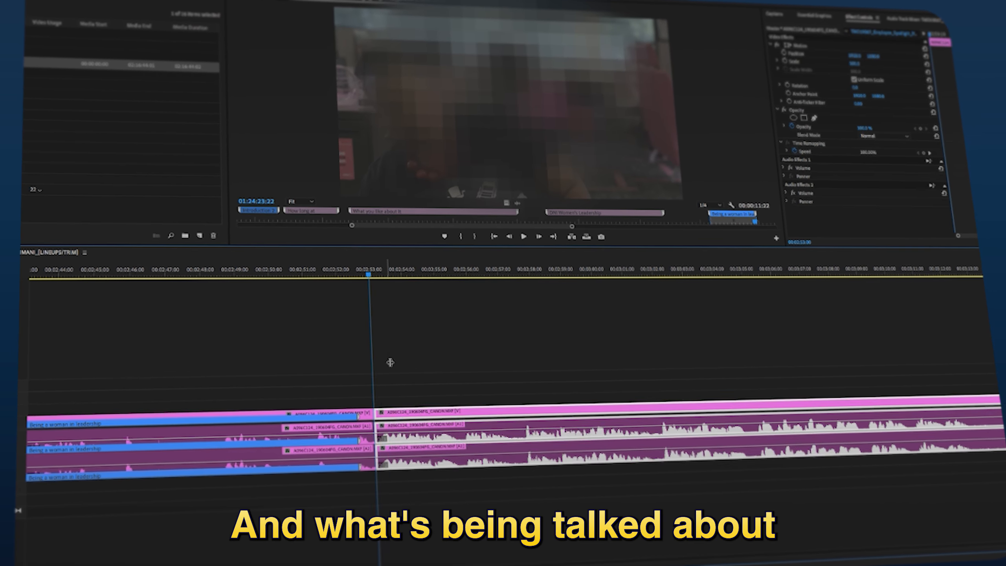
Step through the interview clips with topic markers and move the selected "Women in Leadership - Take 2" clip up one track
left_click(734, 263)
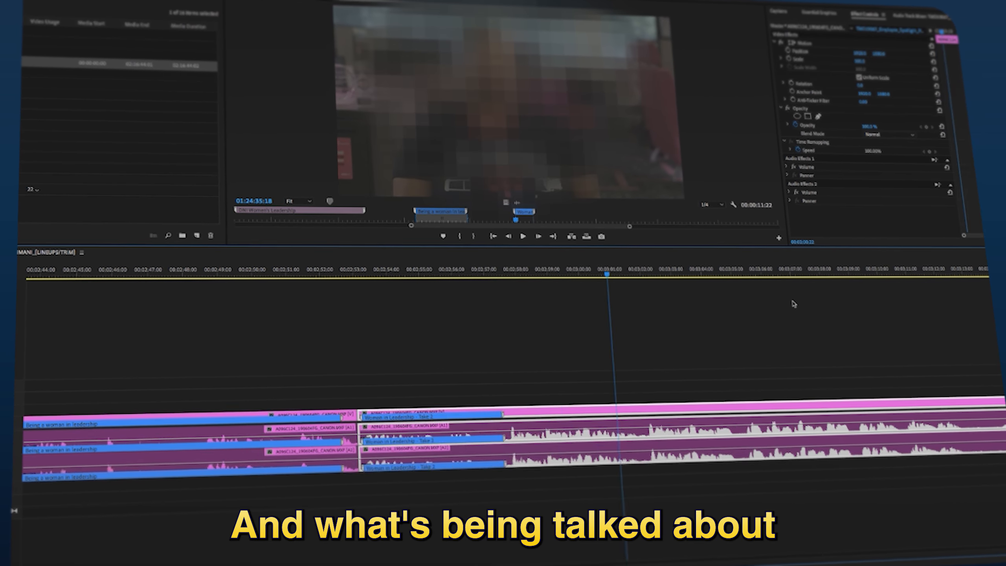
key("alt+Up")
left_click(690, 328)
Expand the metadata settings for the Marker Clip.mp4 export
scroll(695, 338, "down", 5)
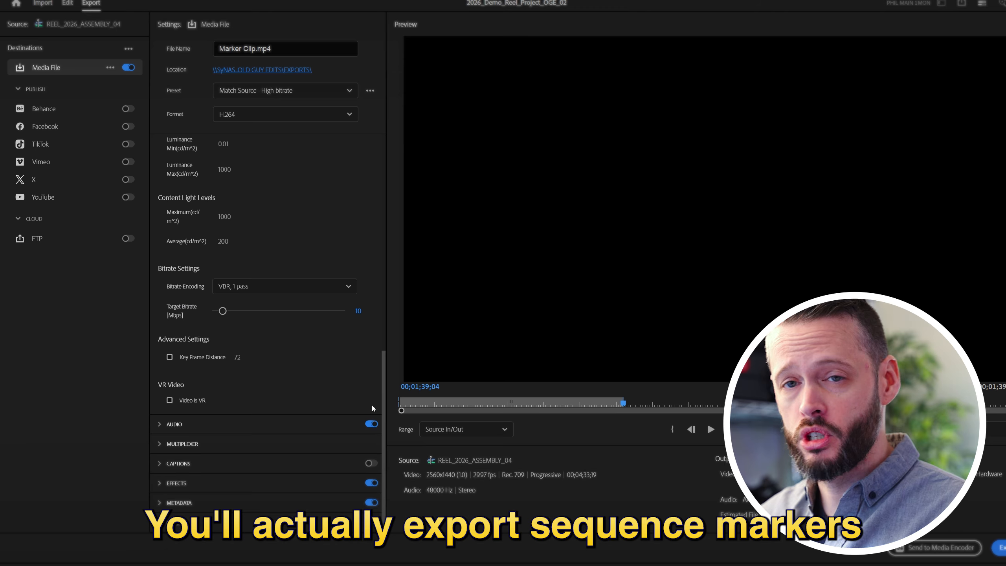
left_click(160, 503)
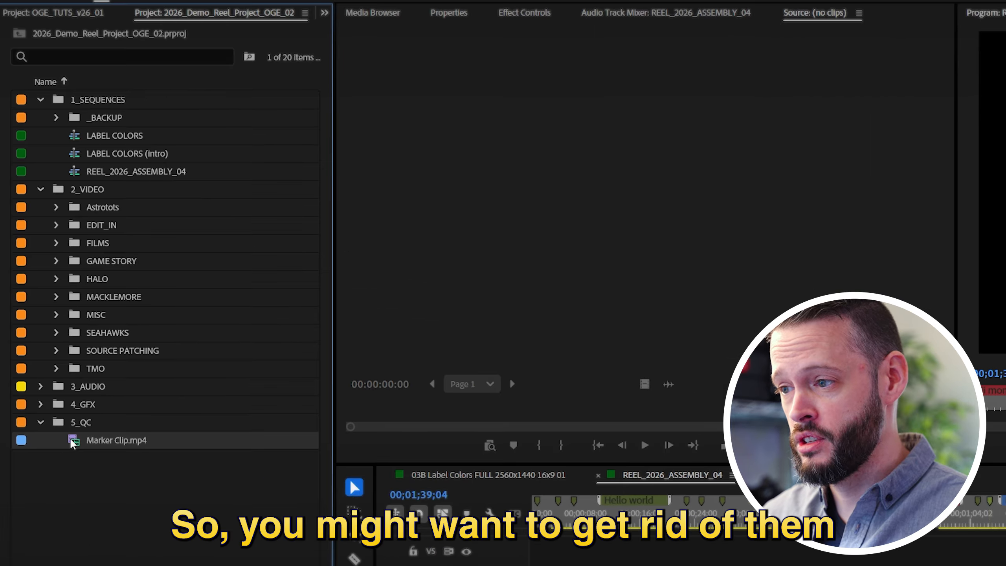
Load Marker Clip.mp4 from the 5_QC bin into the source monitor to examine its markers
double_click(73, 440)
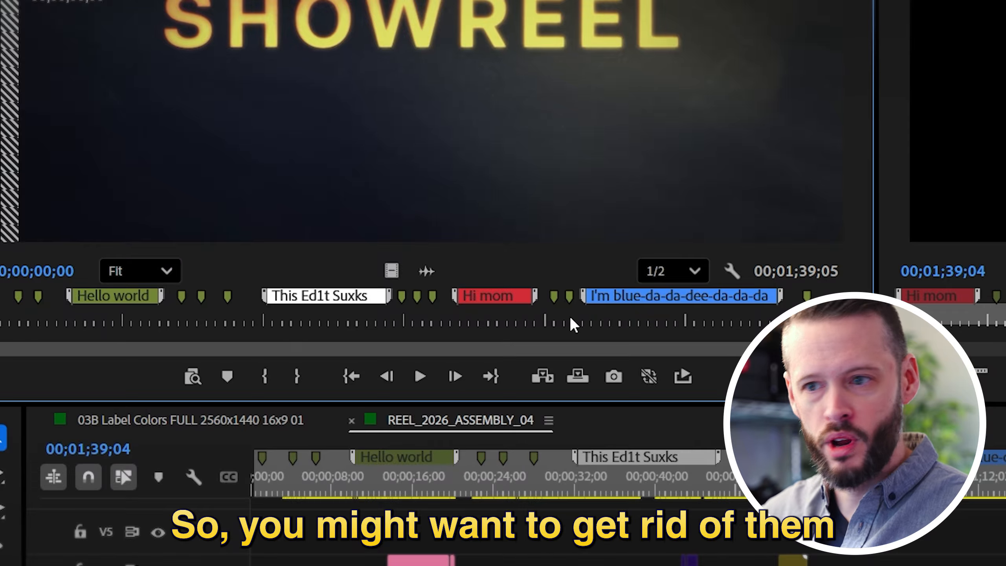